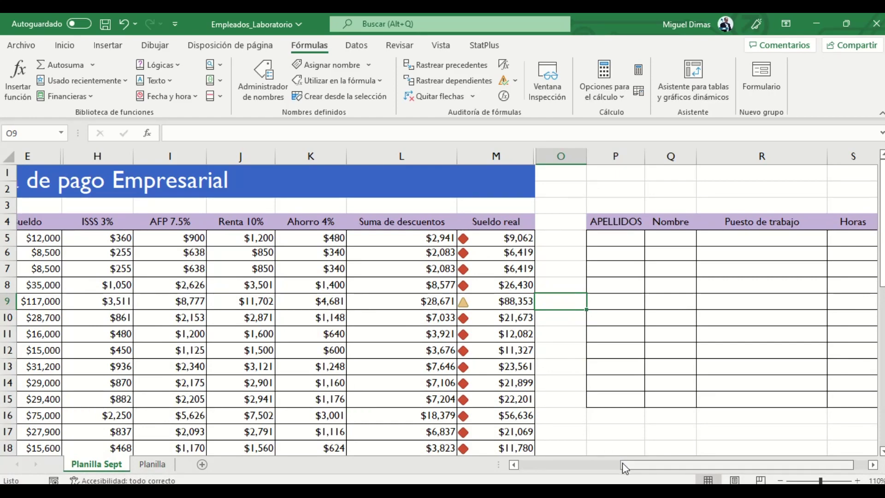
Browse the Lookup and Reference function list, then close it without inserting anything
left_click_drag(622, 463, 521, 465)
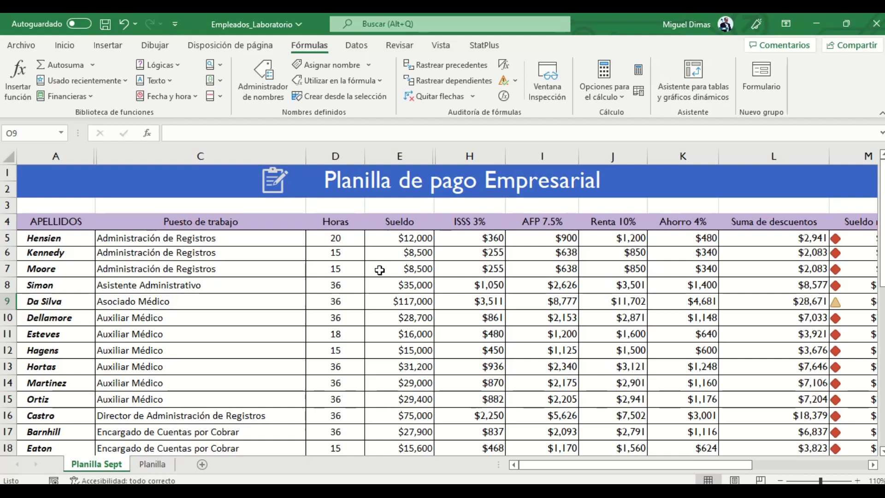
left_click(222, 68)
scroll(229, 214, "down", 5)
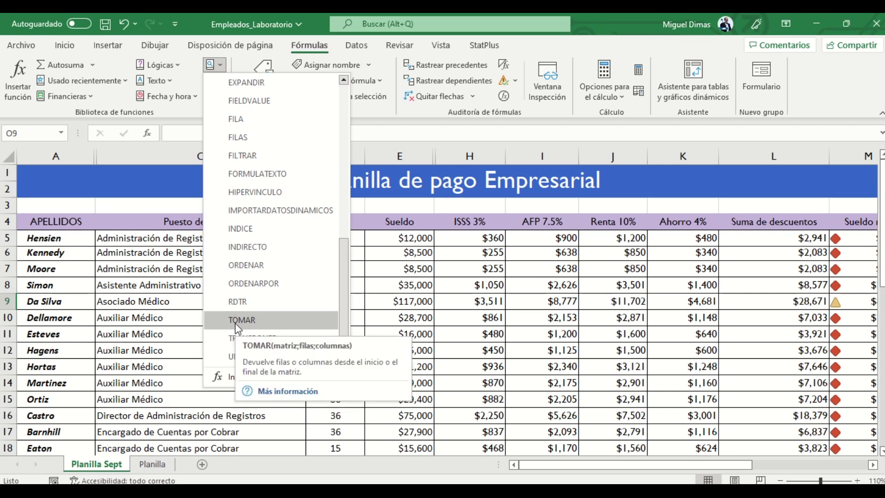
left_click(161, 310)
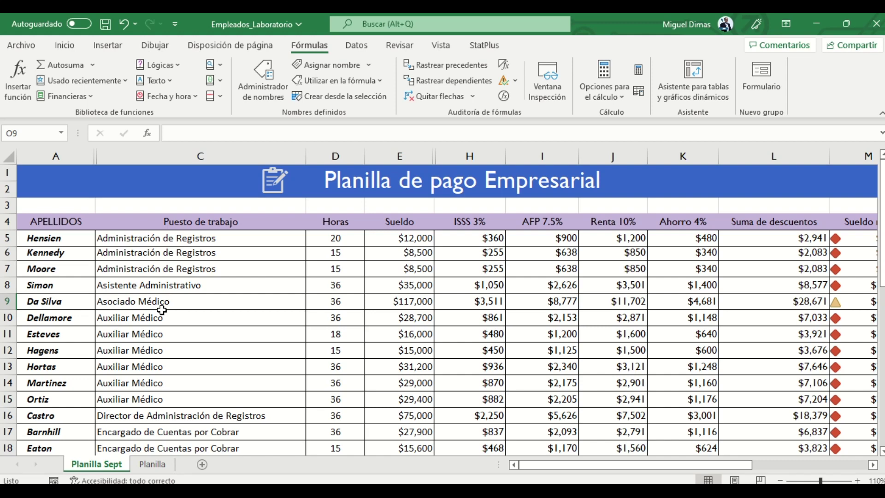
Paste the copied content into the side table's header and first rows
left_click(246, 306)
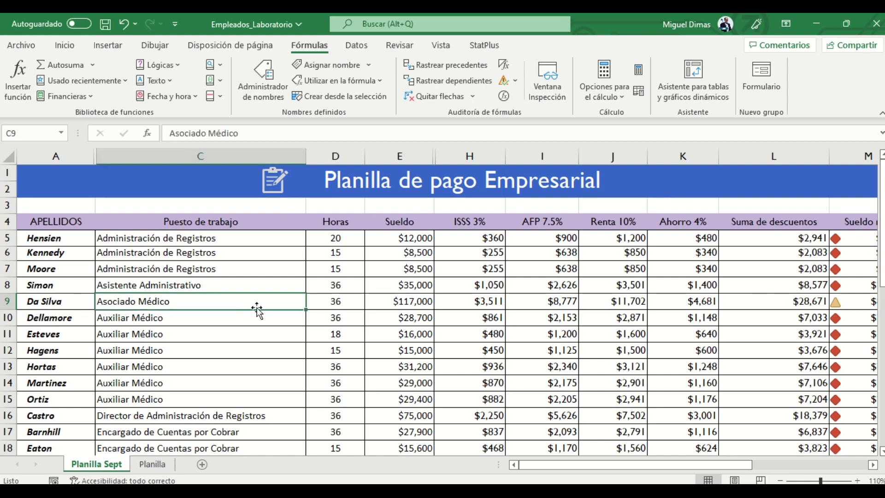
left_click_drag(653, 467, 794, 468)
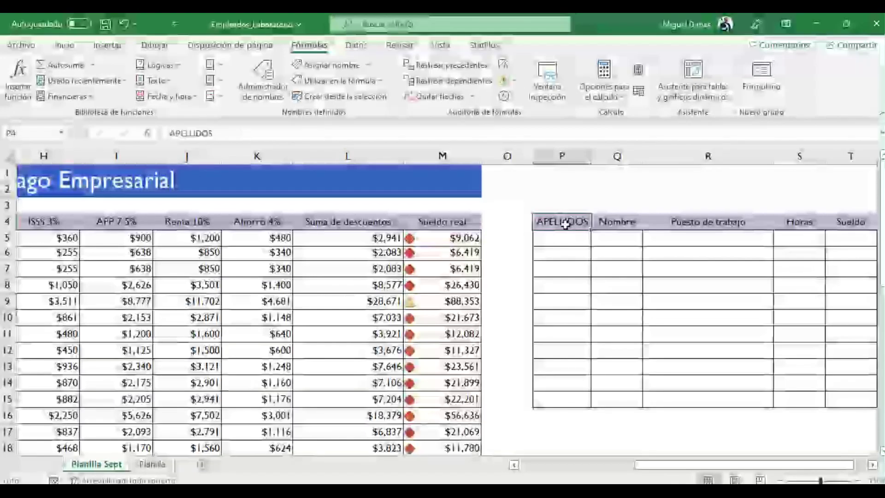
left_click_drag(567, 222, 731, 237)
key("ctrl+v")
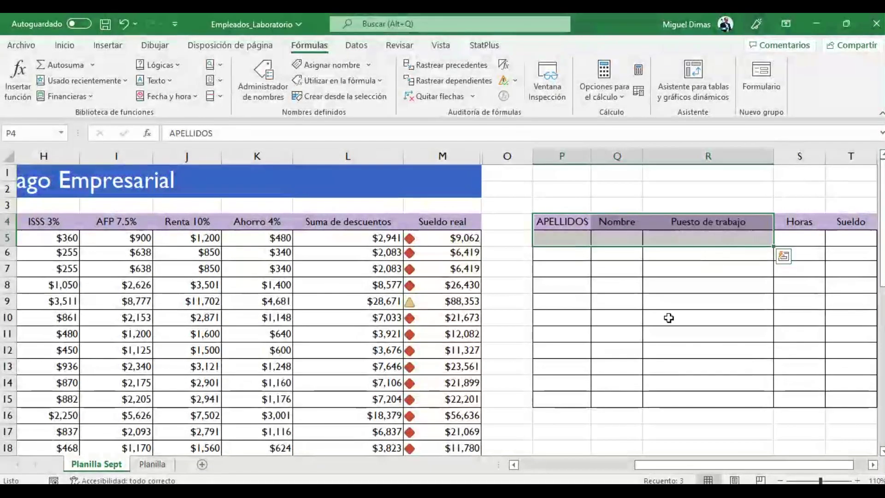
left_click(630, 352)
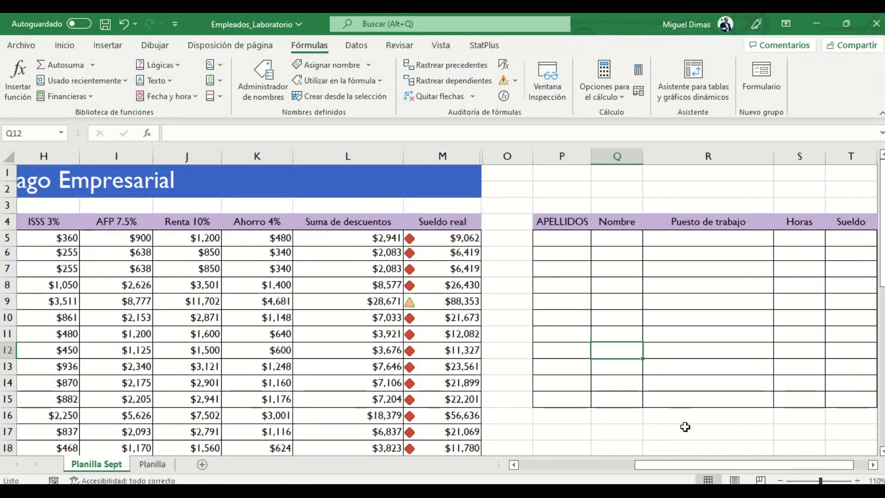
left_click(612, 222)
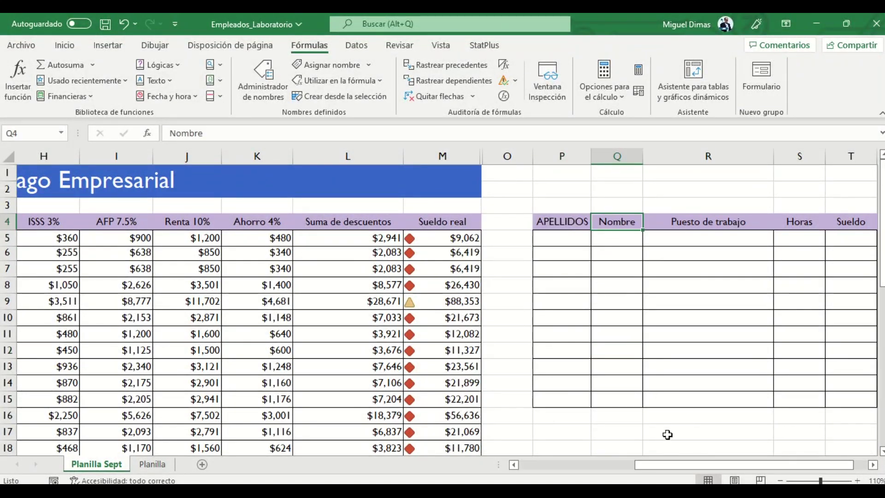
left_click_drag(663, 465, 548, 464)
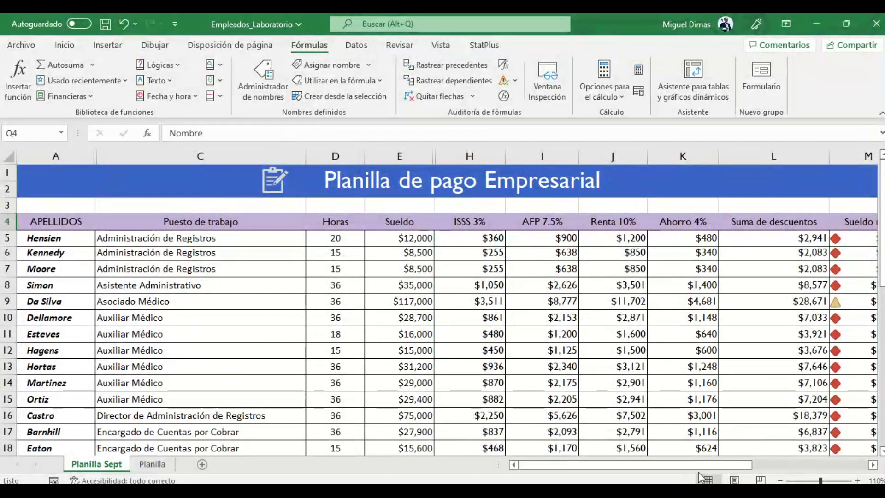
left_click_drag(698, 465, 825, 467)
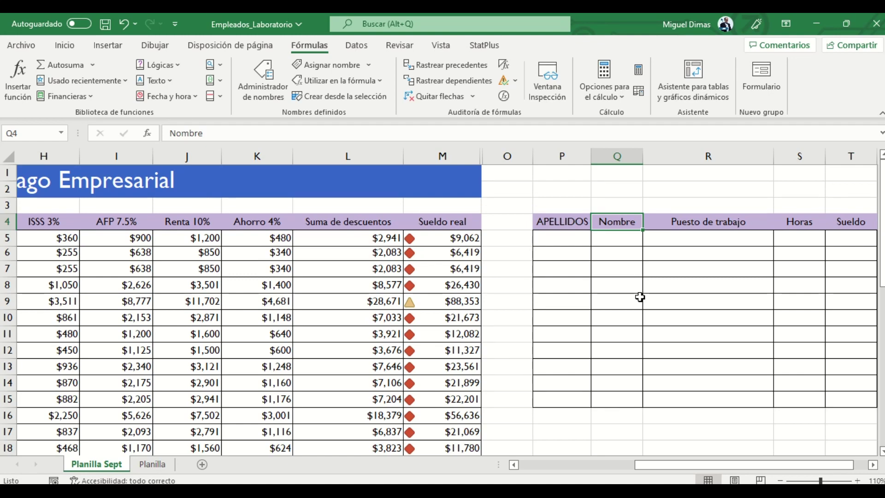
Insert a TOMAR function in P5 with Matriz set to the payroll range A5:E34
left_click(576, 241)
left_click(220, 64)
left_click_drag(343, 107, 343, 263)
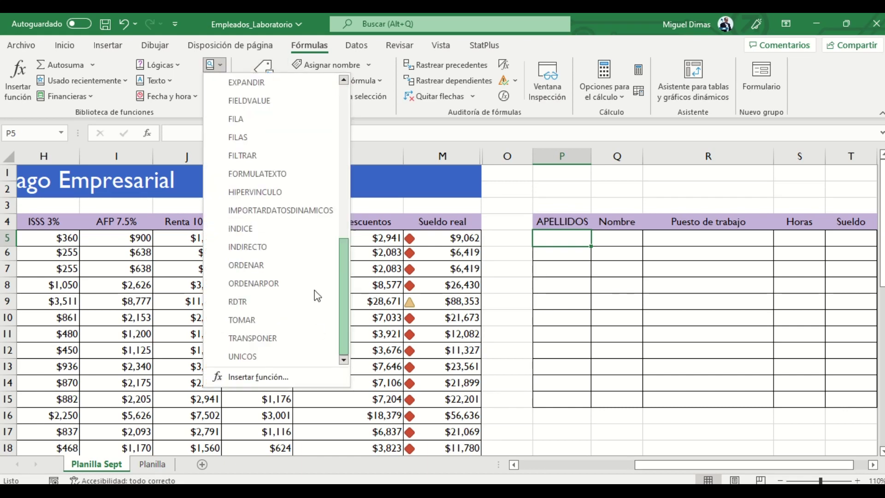
mouse_move(242, 320)
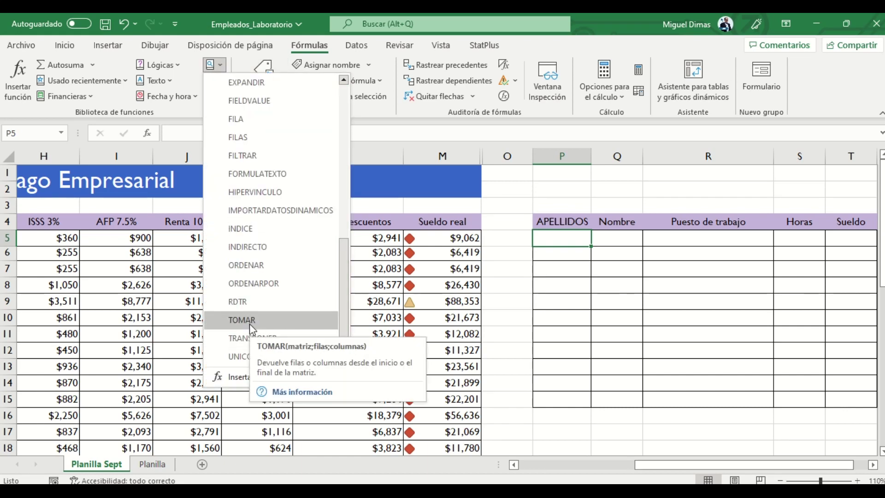
left_click(250, 324)
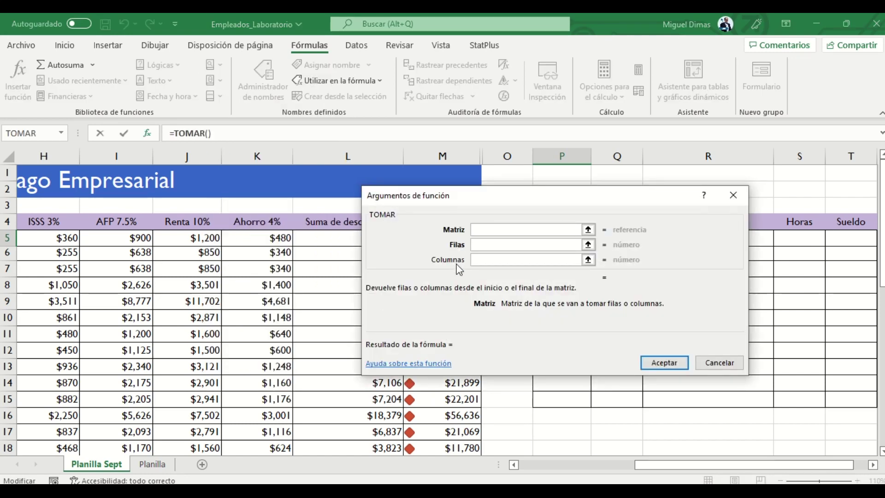
left_click_drag(665, 461, 544, 459)
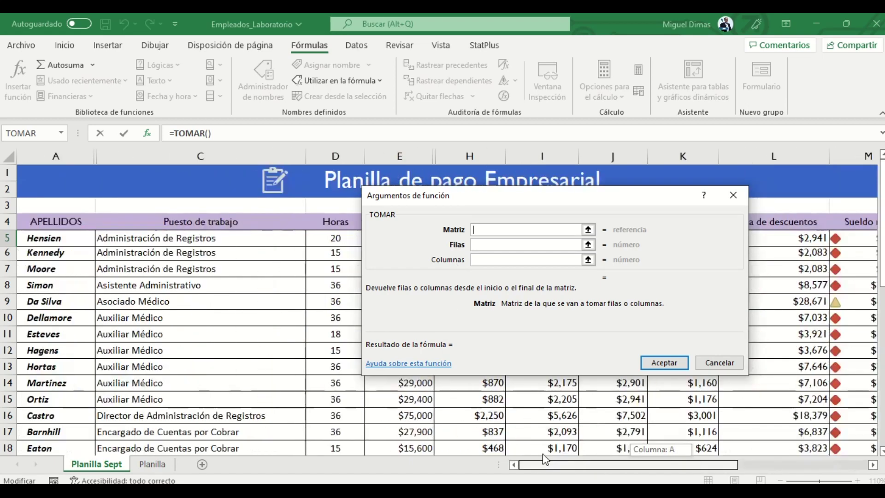
mouse_move(60, 237)
left_mouse_down()
mouse_move(389, 368)
mouse_move(389, 459)
left_mouse_up()
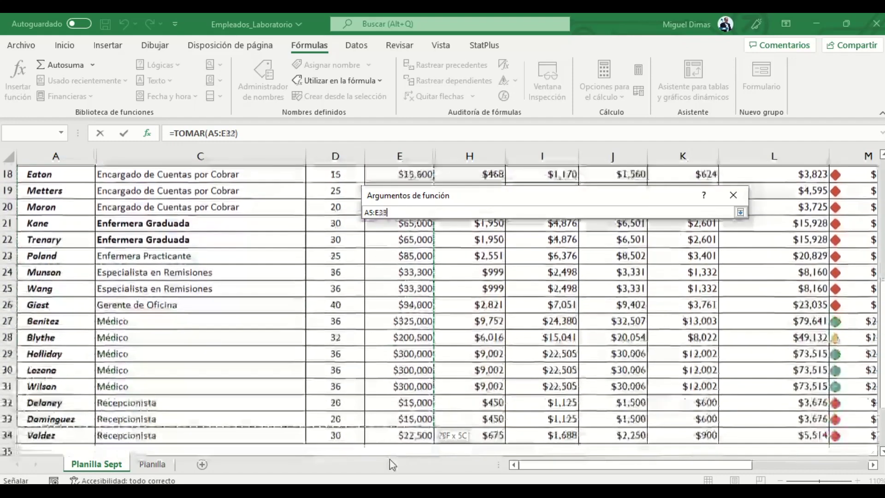
left_click_drag(389, 459, 395, 416)
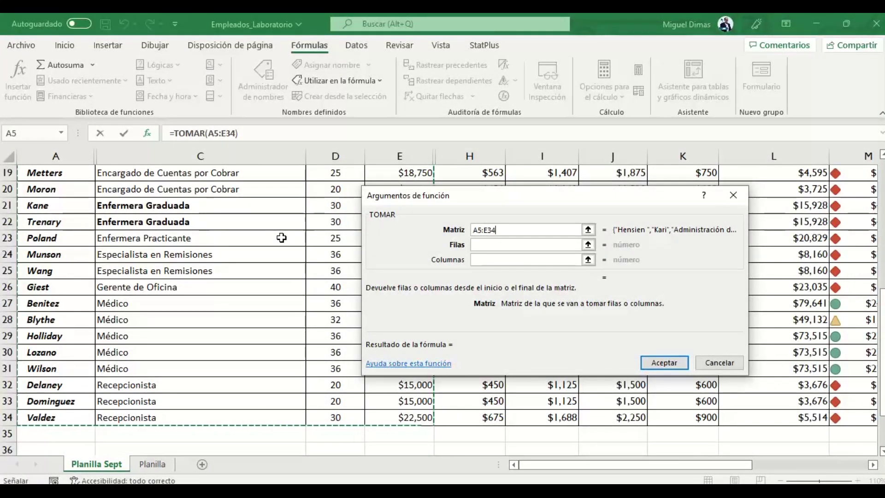
Set Filas to 7 and confirm, giving =TOMAR(A5:E34;7)
left_click(483, 244)
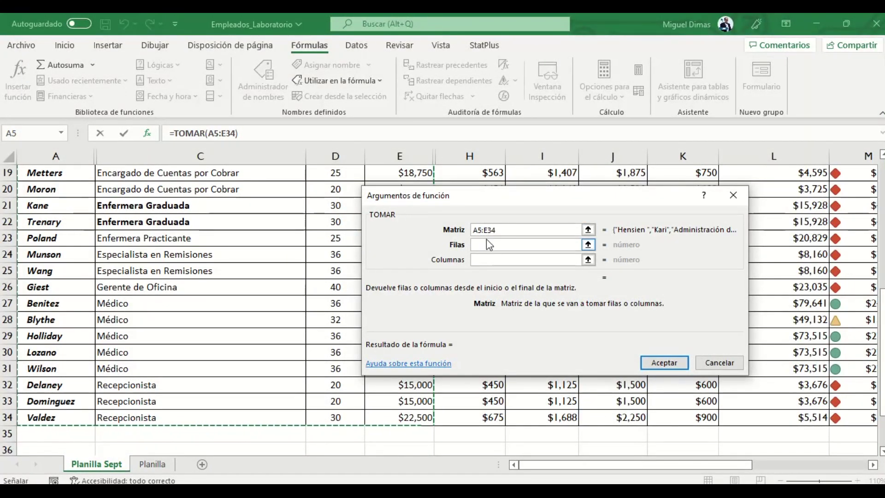
scroll(371, 284, "up", 3)
scroll(323, 288, "up", 1)
scroll(138, 267, "up", 1)
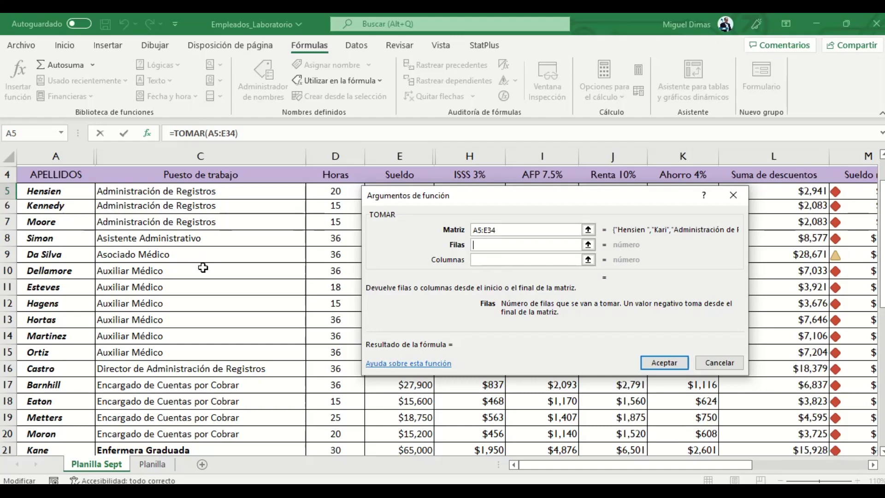
type("7")
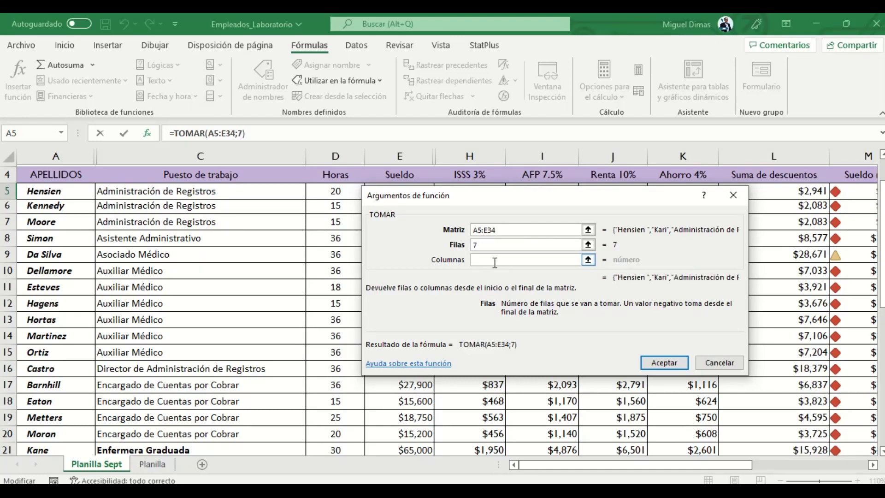
left_click(664, 362)
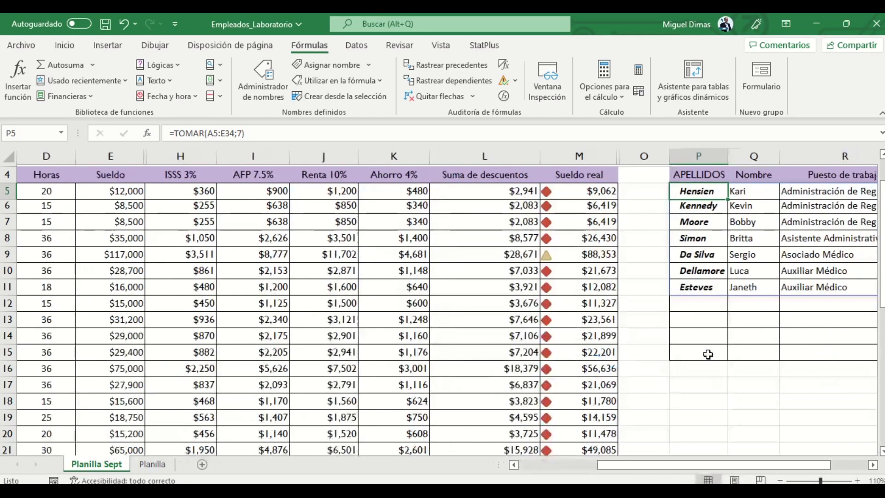
left_click_drag(783, 465, 823, 464)
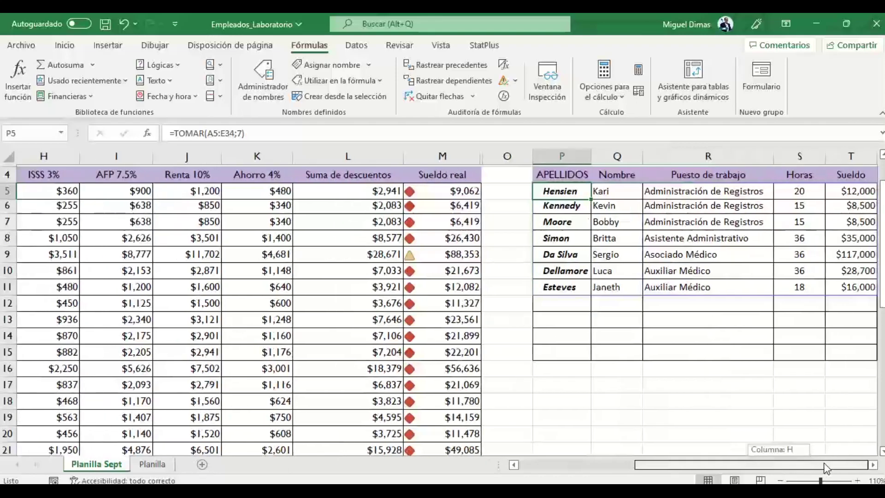
left_click(690, 193)
left_click_drag(690, 193, 667, 285)
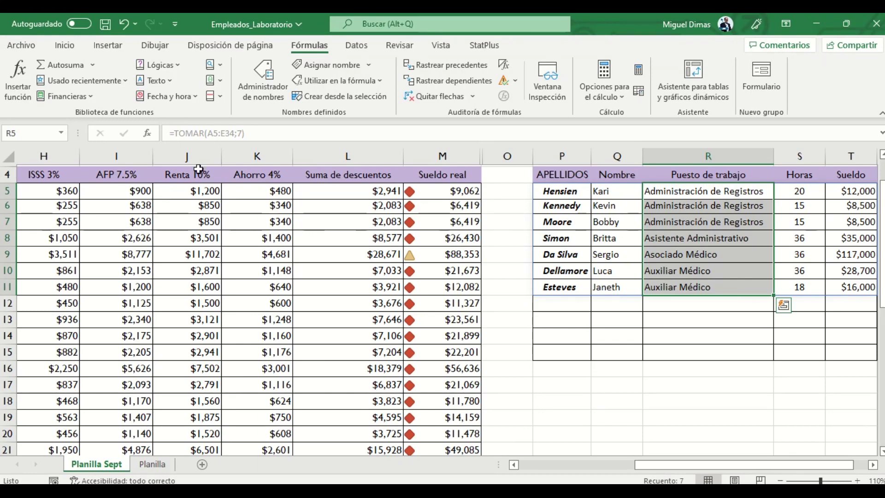
left_click(148, 134)
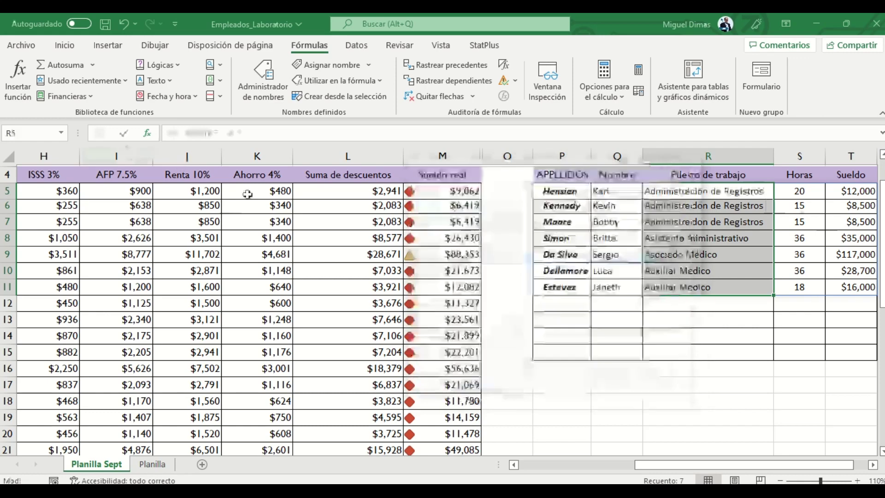
key("F2")
left_click(147, 134)
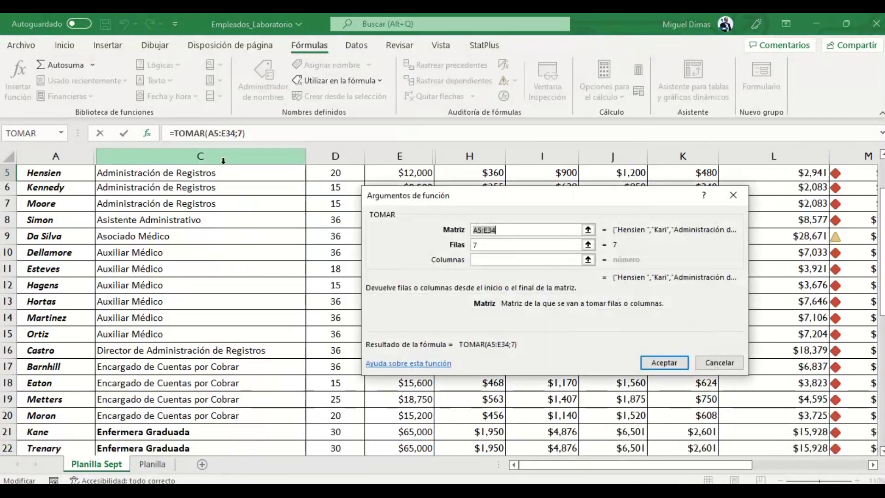
Change Filas to -7 so TOMAR returns the last 7 payroll rows
left_click(478, 244)
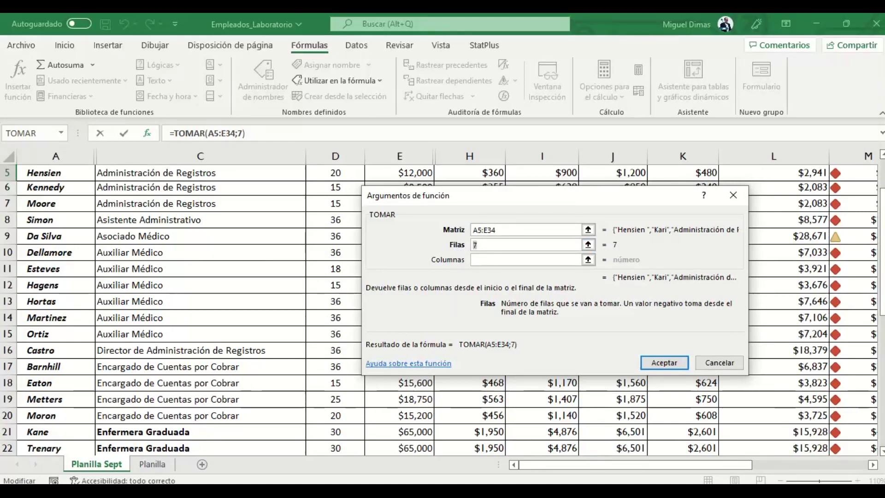
type("-7")
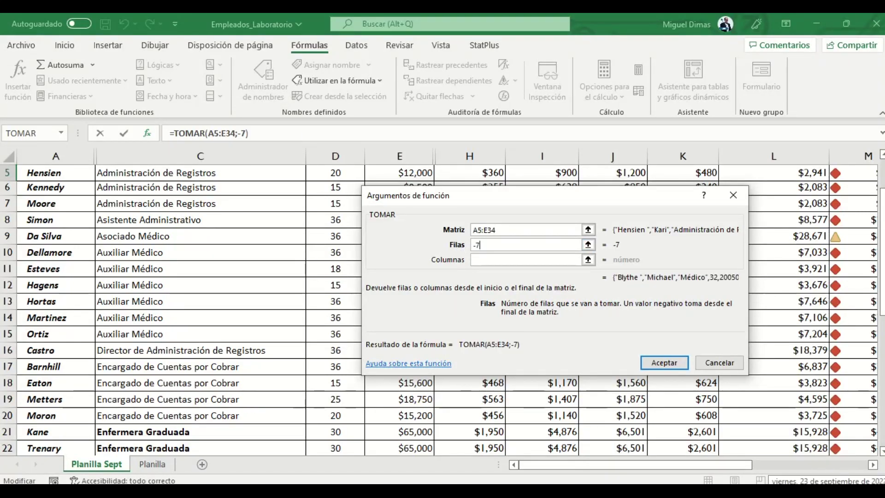
left_click(669, 363)
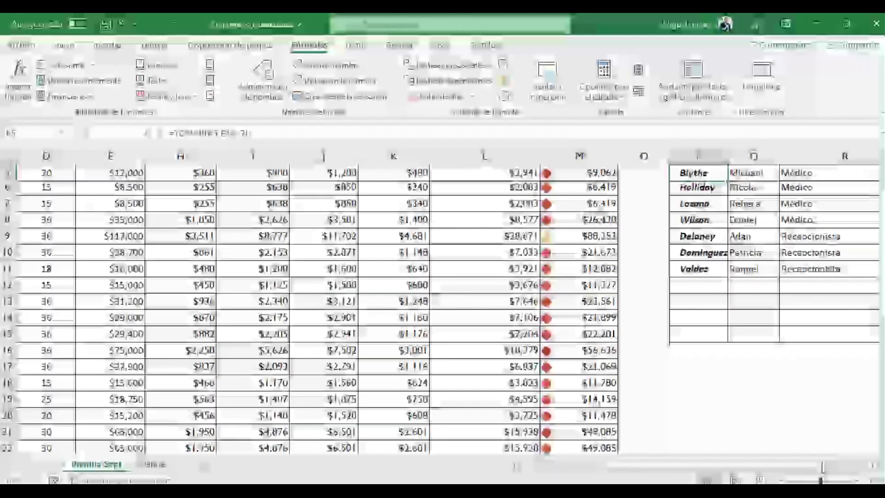
Compare the side table with source rows 28–34, then check P5's formula =TOMAR(A5:E34;-7)
left_click_drag(823, 465, 860, 464)
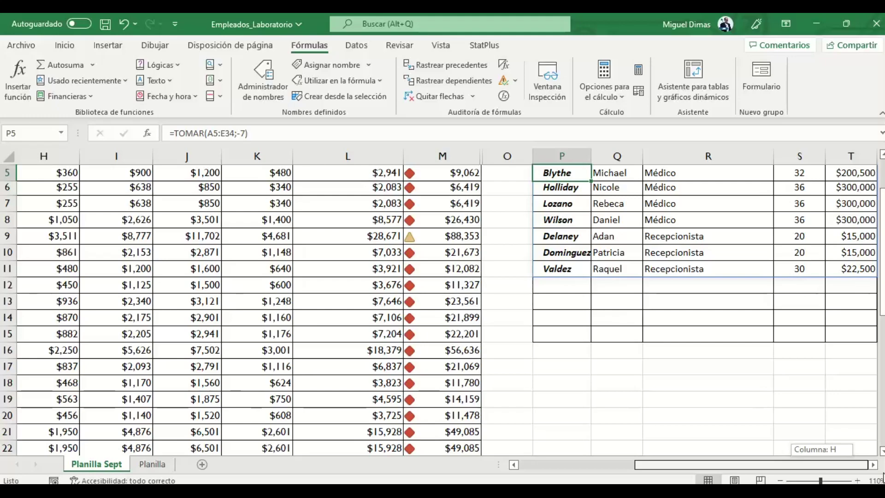
left_click_drag(883, 474, 727, 461)
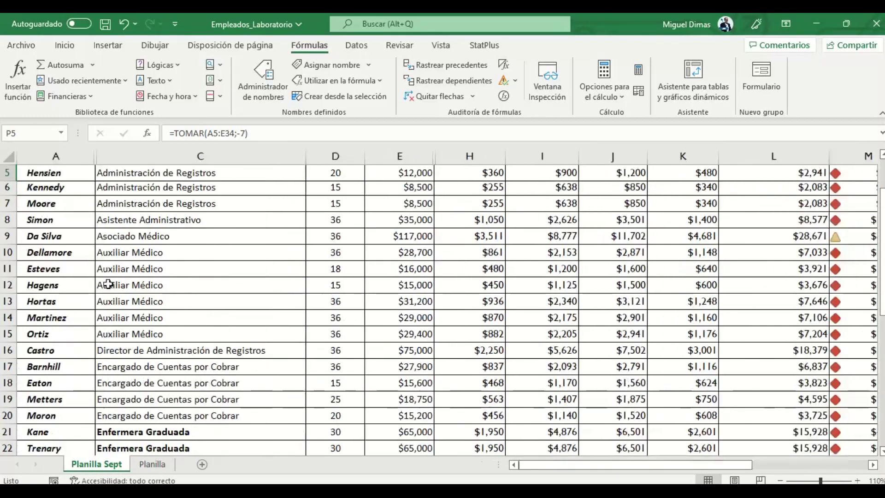
scroll(110, 282, "down", 1)
scroll(115, 282, "down", 4)
scroll(121, 280, "down", 1)
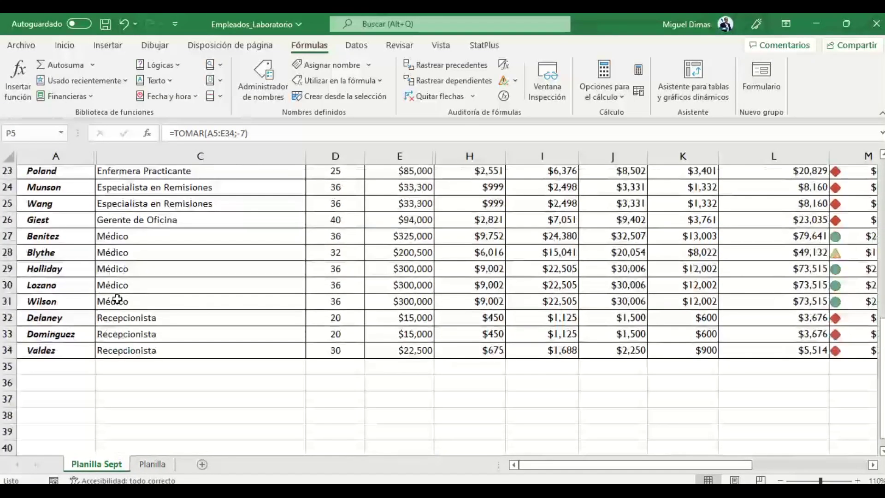
left_click_drag(74, 349, 77, 313)
mouse_move(138, 350)
left_mouse_down()
mouse_move(83, 348)
mouse_move(51, 236)
left_mouse_up()
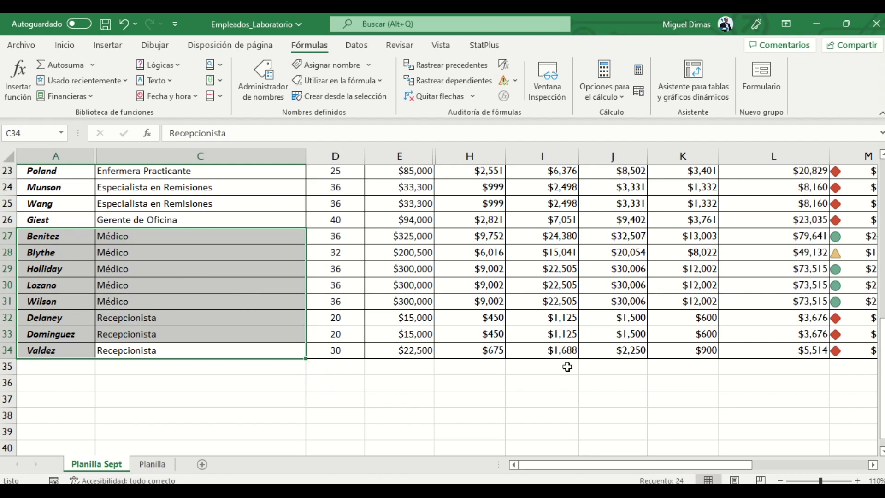
left_click_drag(603, 465, 718, 465)
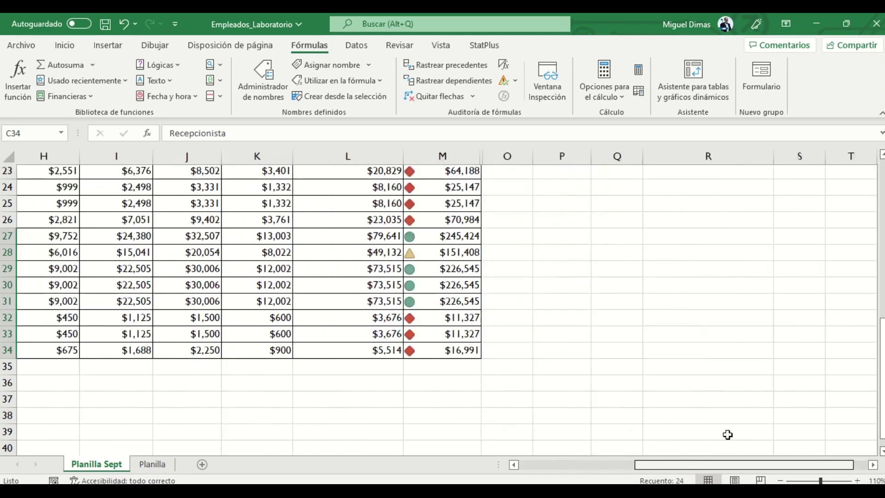
scroll(686, 330, "up", 2)
scroll(687, 329, "up", 5)
left_click(565, 322)
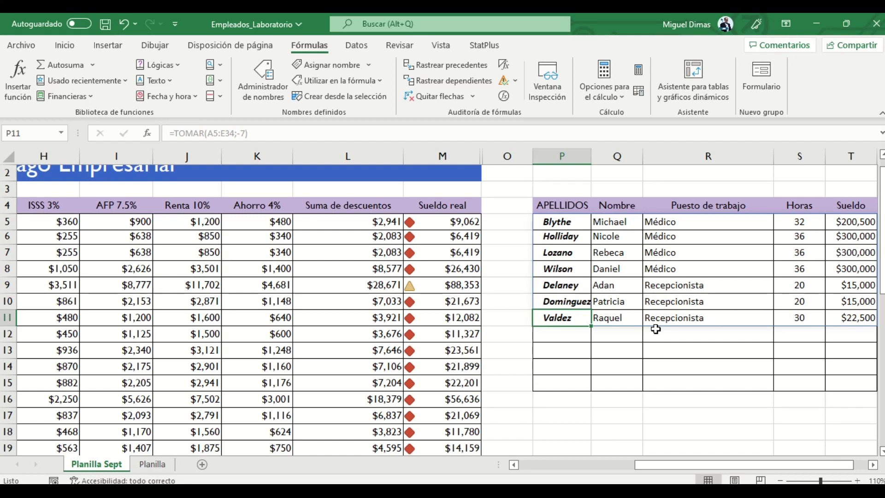
Edit P5 to =TOMAR(A5:E34;5;4), returning 5 employees with surname, name, position and hours columns
left_click(557, 225)
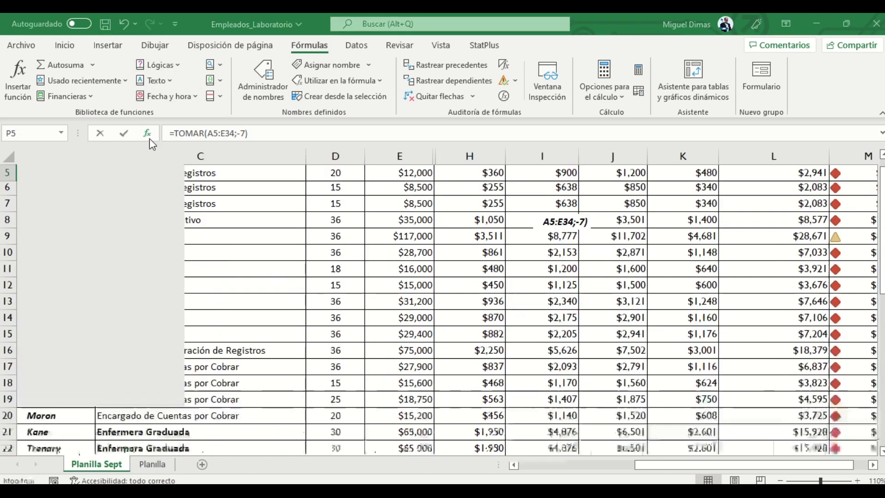
left_click(148, 135)
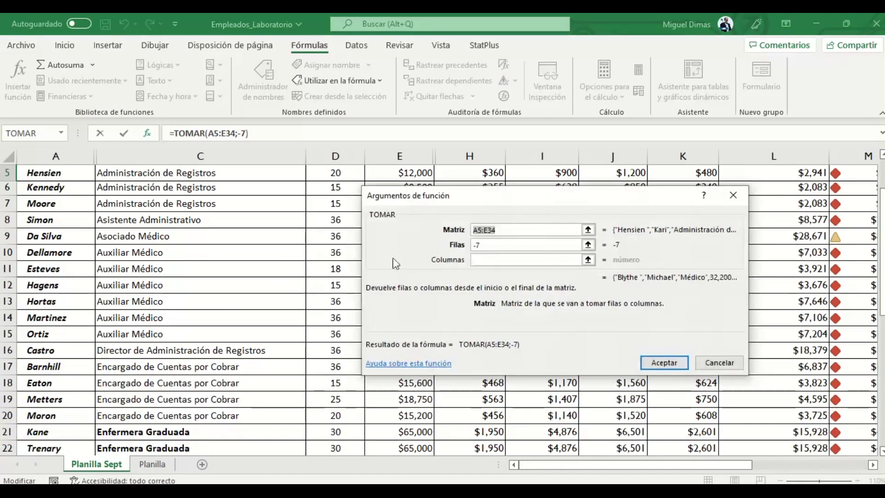
left_click(484, 260)
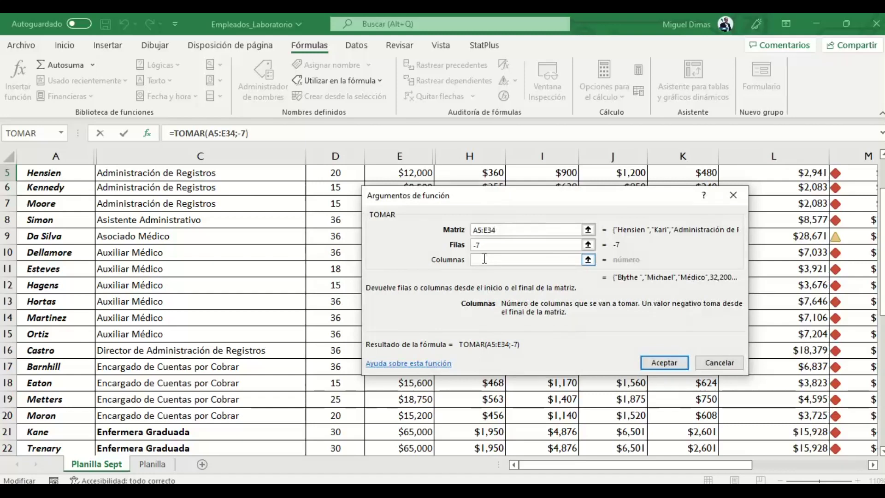
left_click(475, 244)
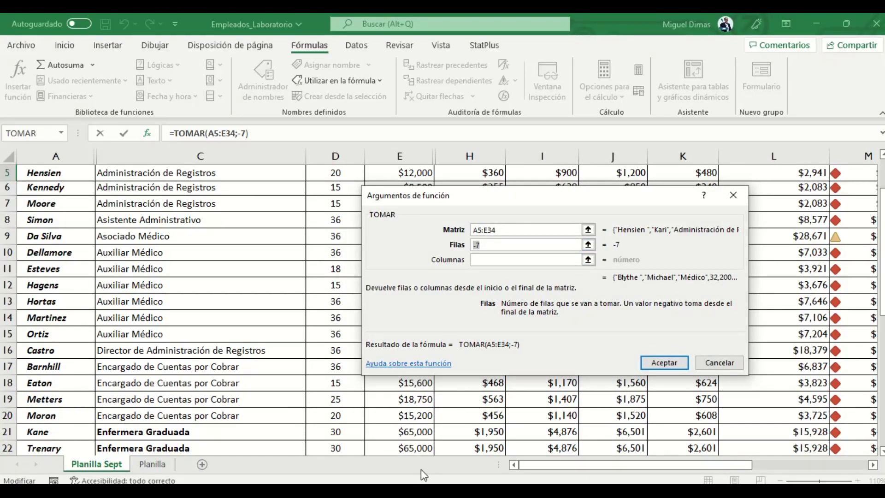
type("5")
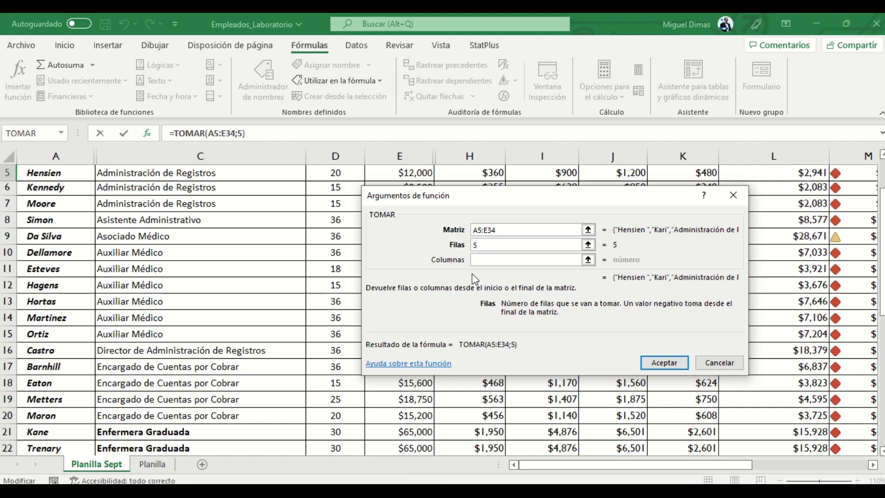
left_click(479, 264)
type("3")
key("BackSpace")
type("4")
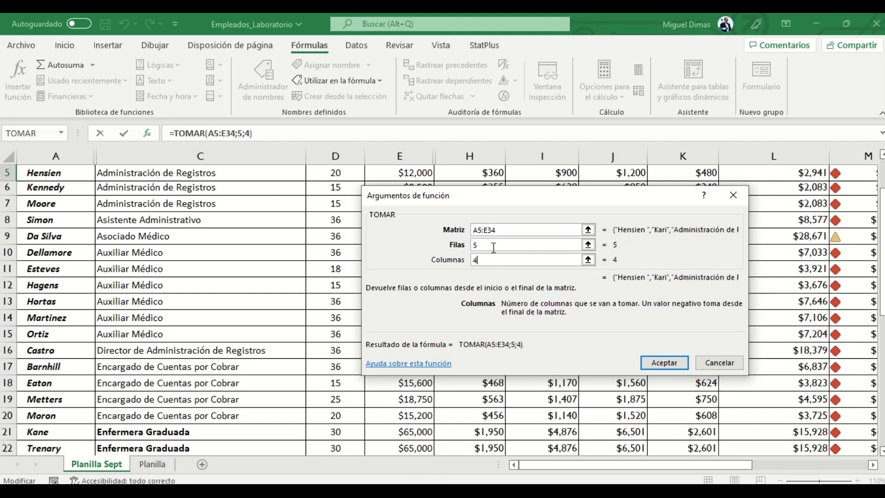
left_click(664, 365)
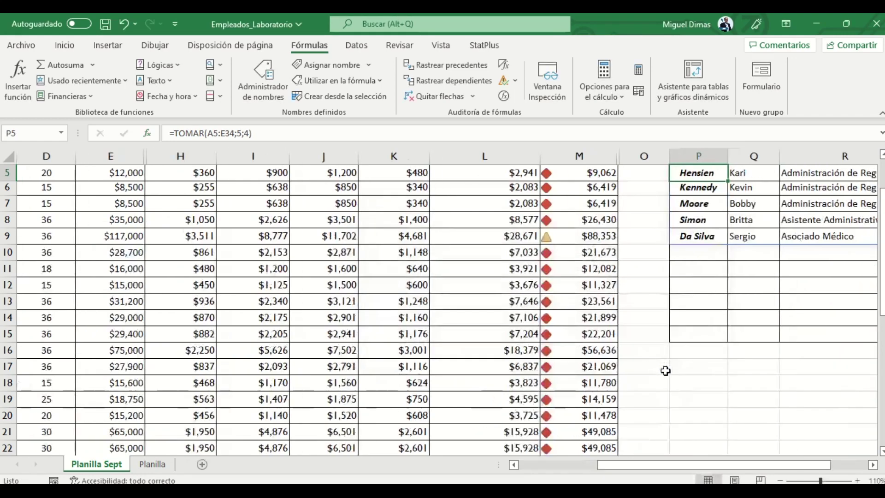
left_click_drag(737, 464, 758, 466)
scroll(752, 302, "up", 2)
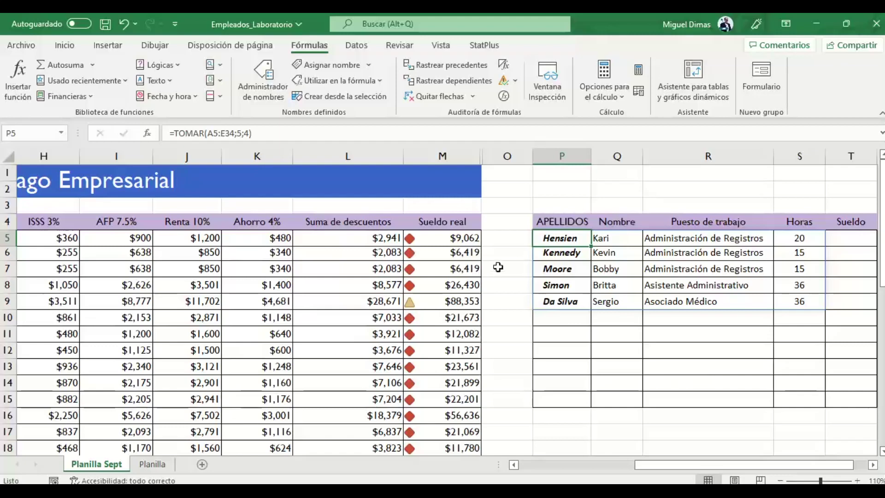
left_click_drag(553, 240, 568, 300)
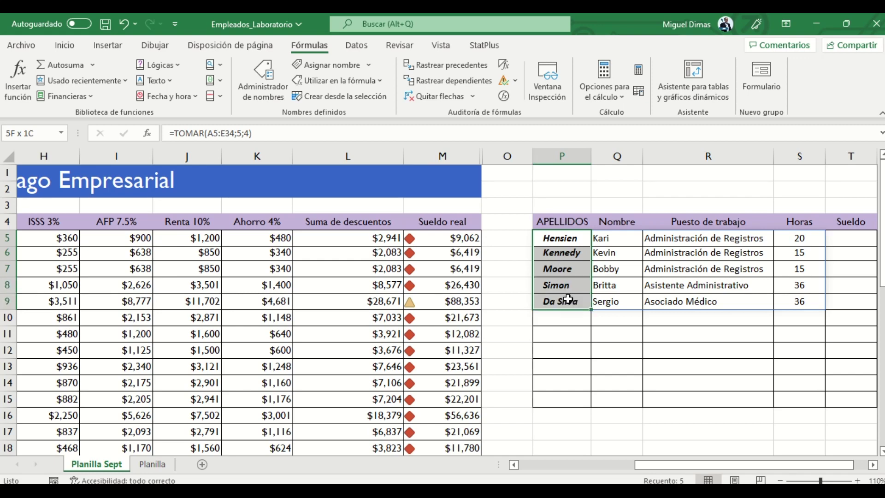
left_click_drag(620, 310, 786, 296)
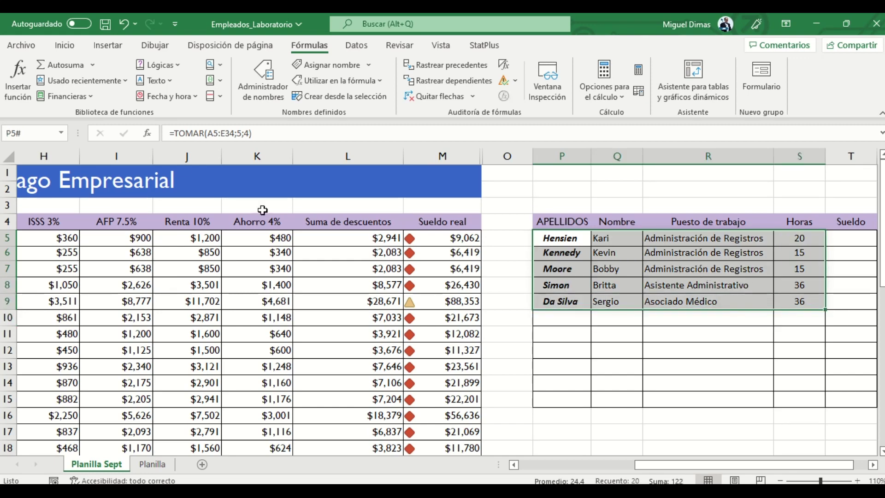
left_click(148, 134)
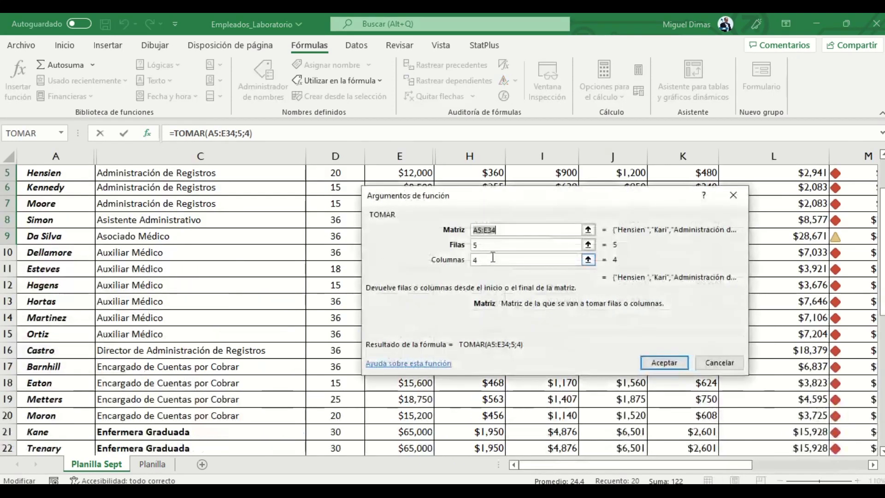
left_click(663, 363)
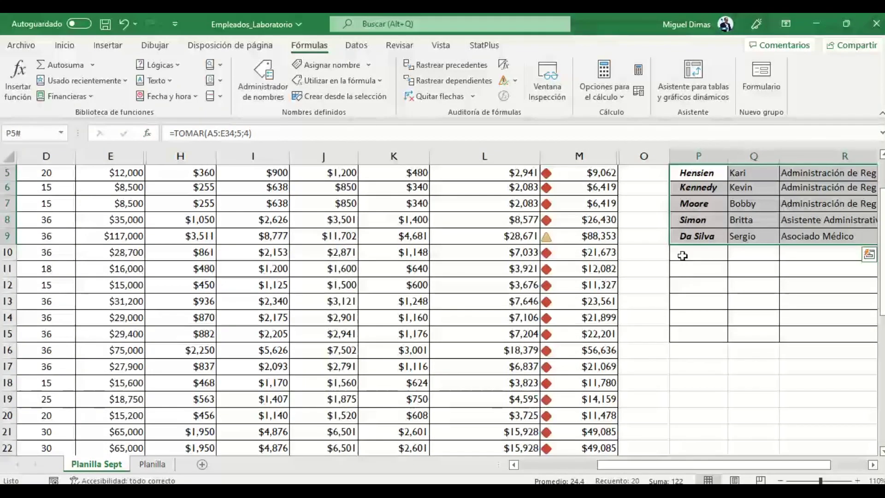
scroll(683, 256, "up", 2)
left_click_drag(685, 242, 684, 304)
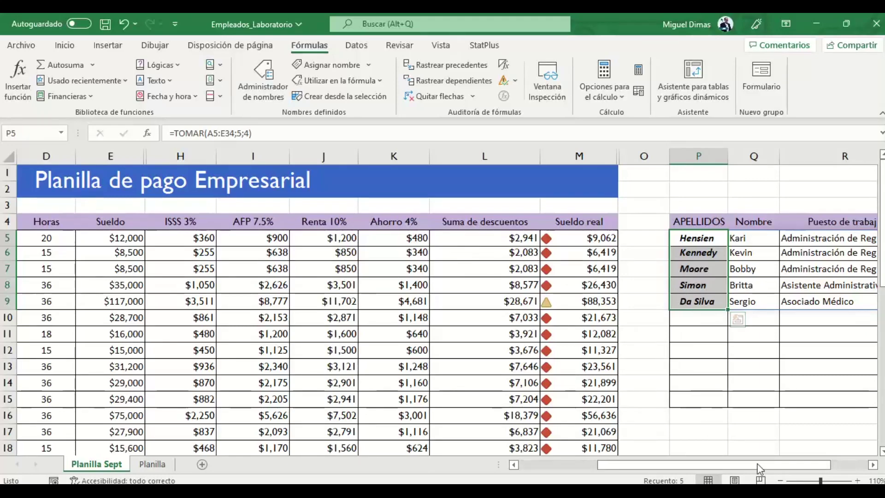
left_click_drag(758, 464, 859, 471)
key("ctrl+c")
key("ctrl+v")
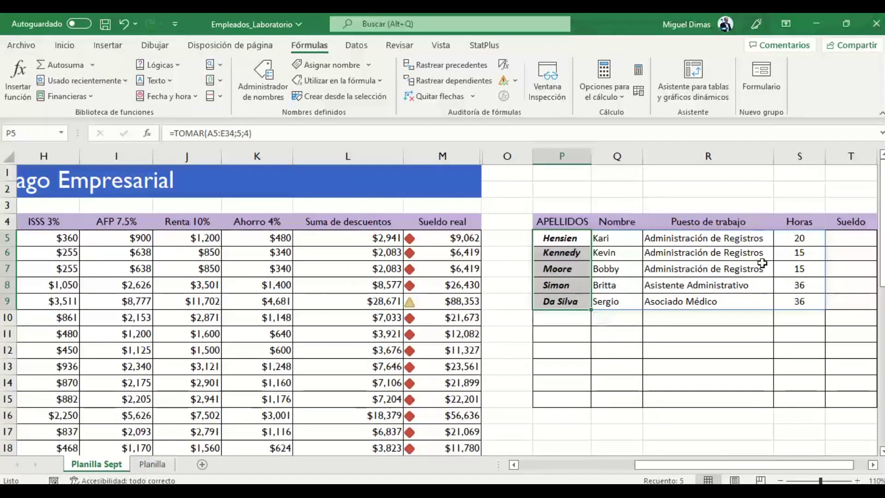
left_click(671, 350)
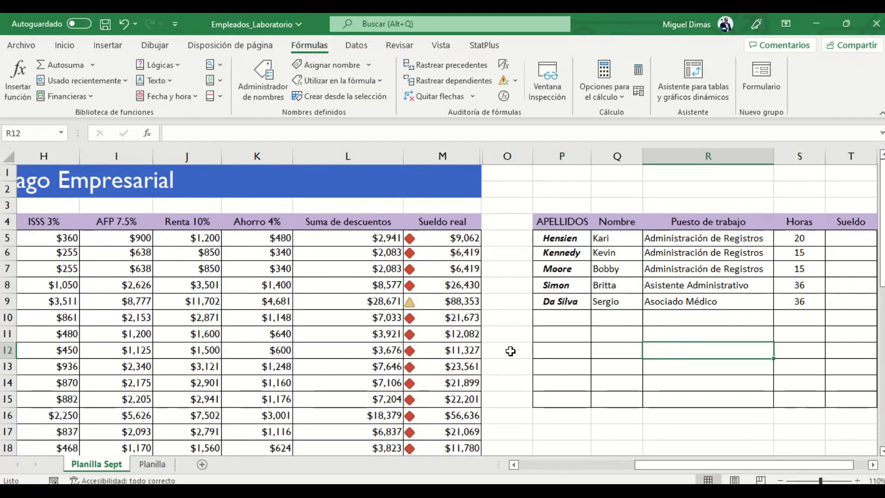